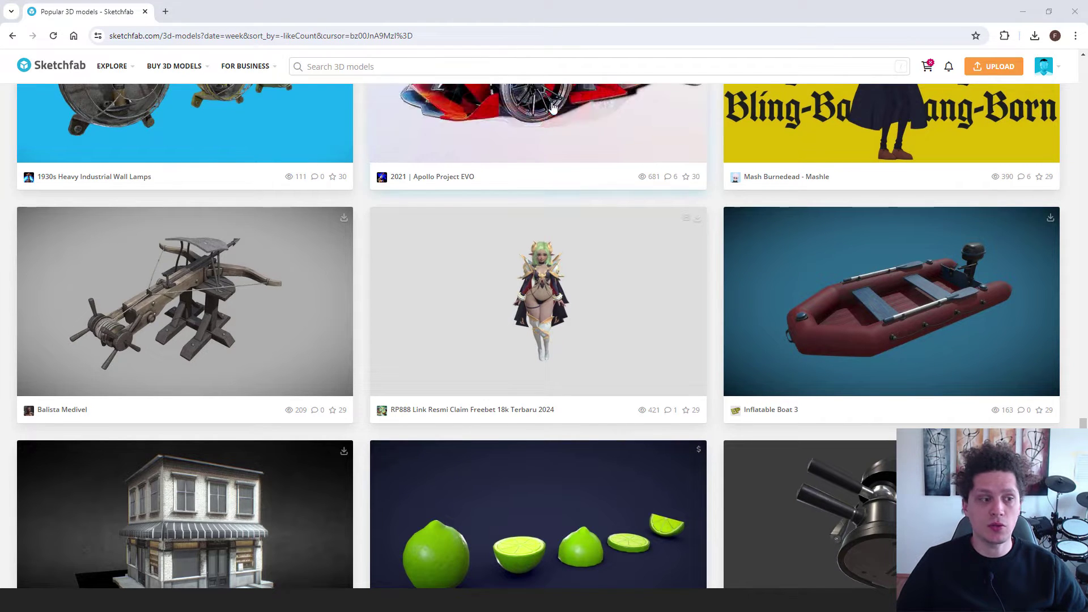
# Find the Balista Medivel model among the popular Sketchfab models and open its download options
pyautogui.scroll(3, 213, 242)
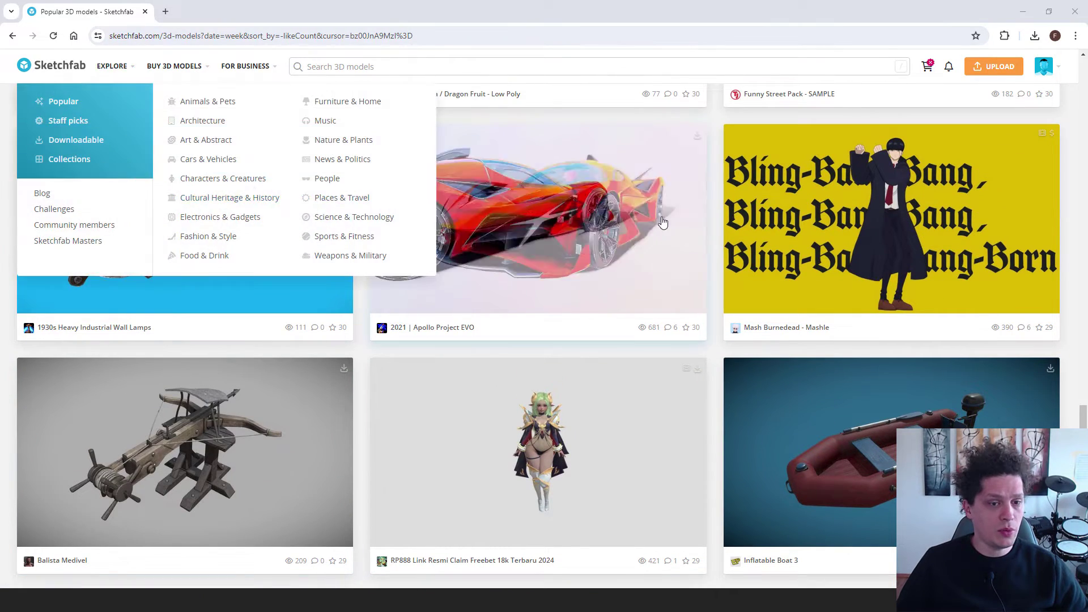
pyautogui.scroll(-4, 473, 231)
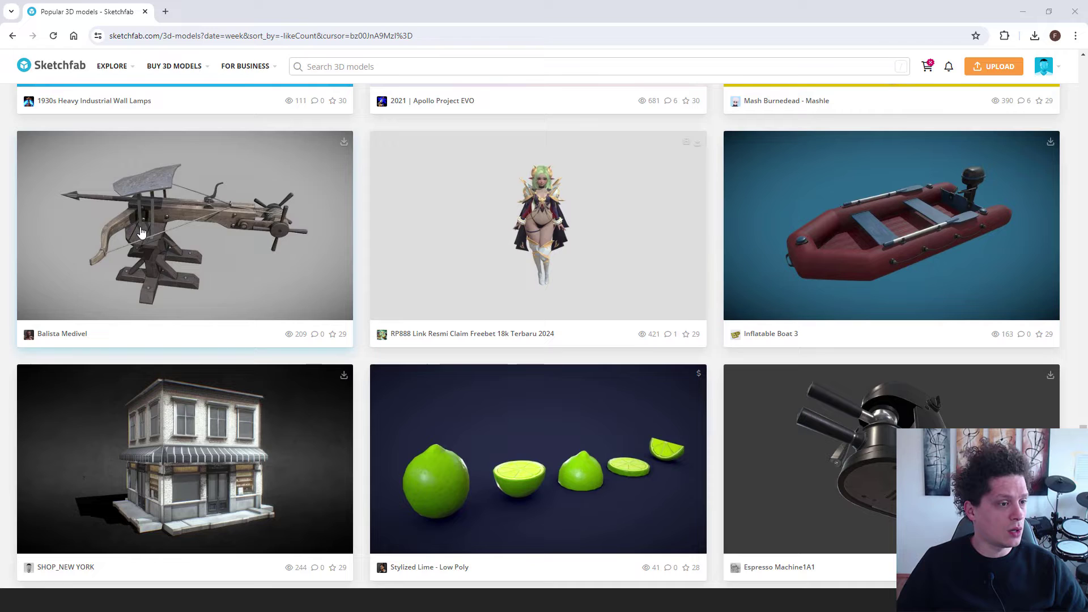
pyautogui.click(184, 223)
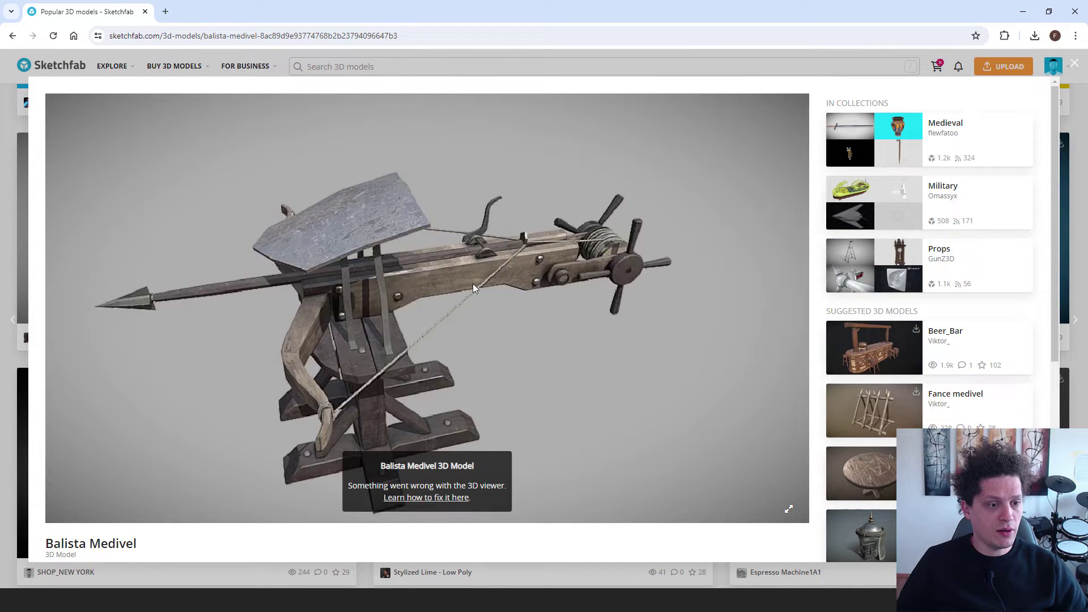
pyautogui.scroll(-5, 358, 264)
pyautogui.scroll(-1, 359, 256)
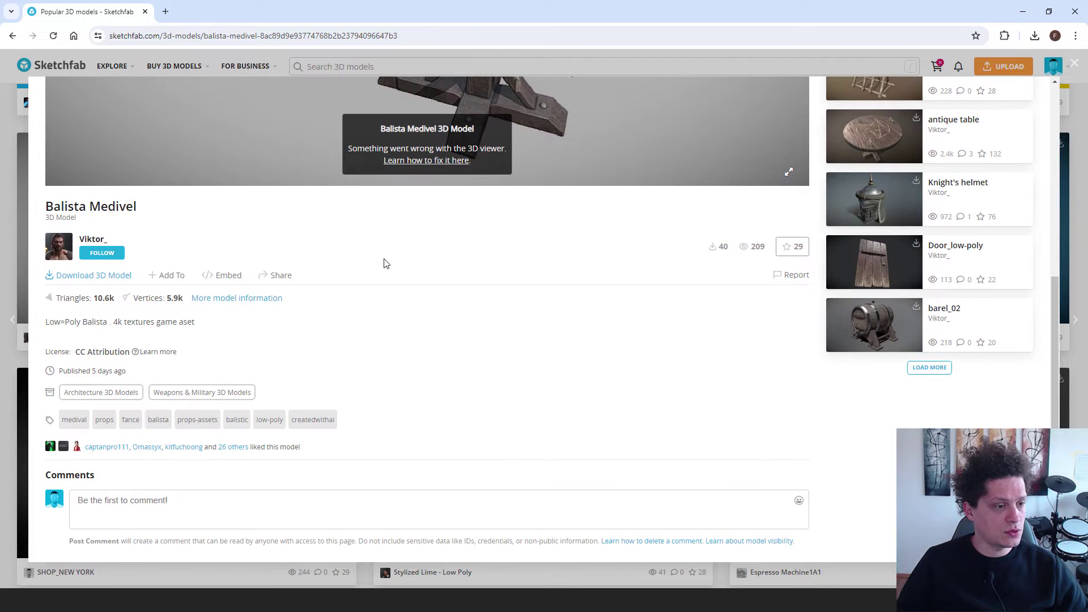
pyautogui.click(78, 281)
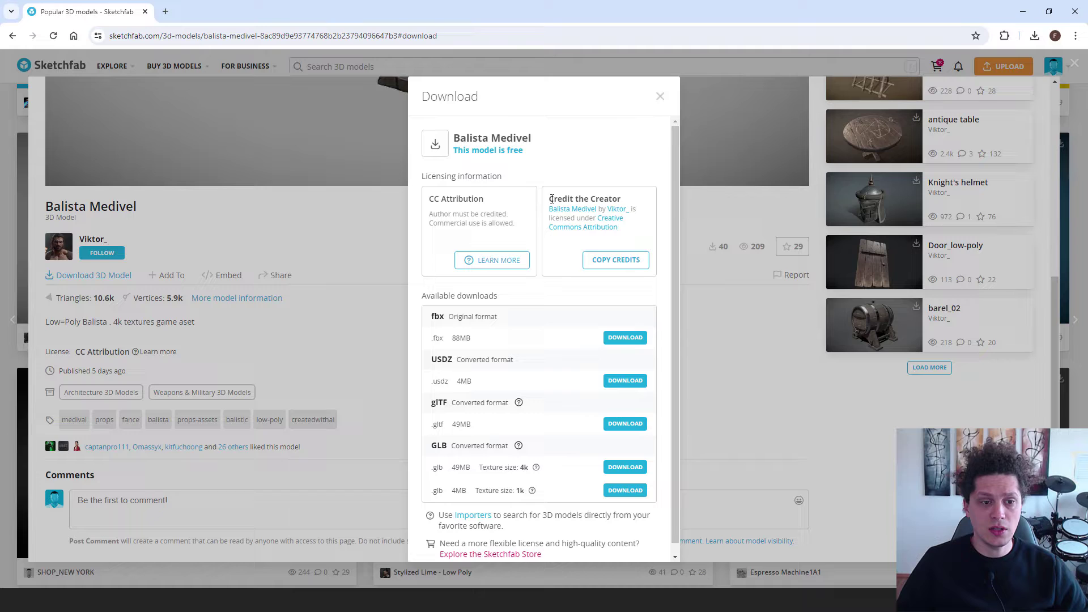
# Copy the creator attribution credits for the Balista Medivel model
pyautogui.moveTo(551, 199); pyautogui.dragTo(623, 218)
pyautogui.click(621, 259)
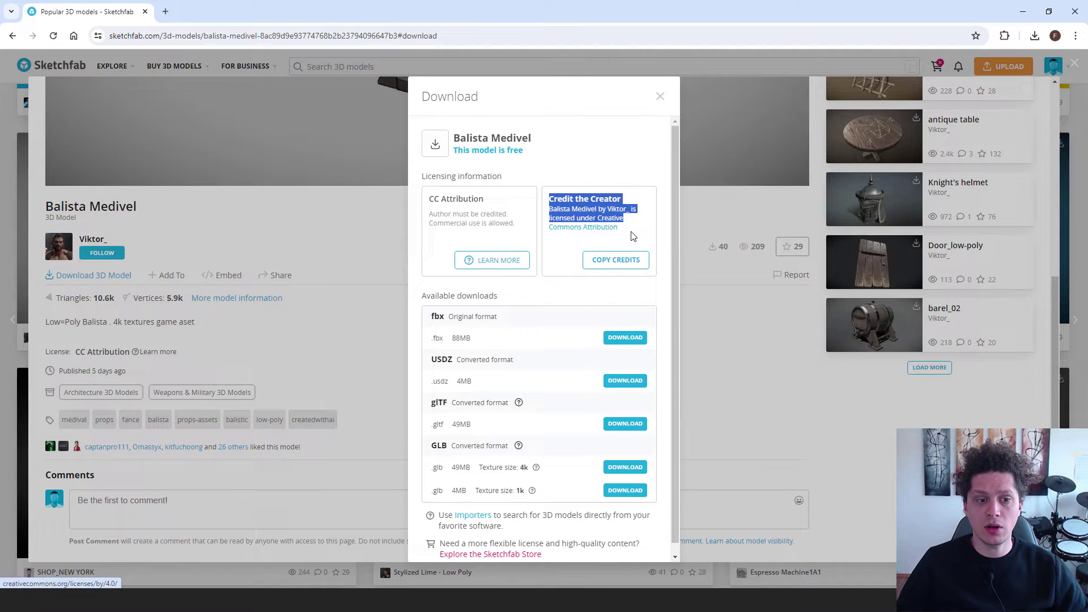
pyautogui.click(633, 231)
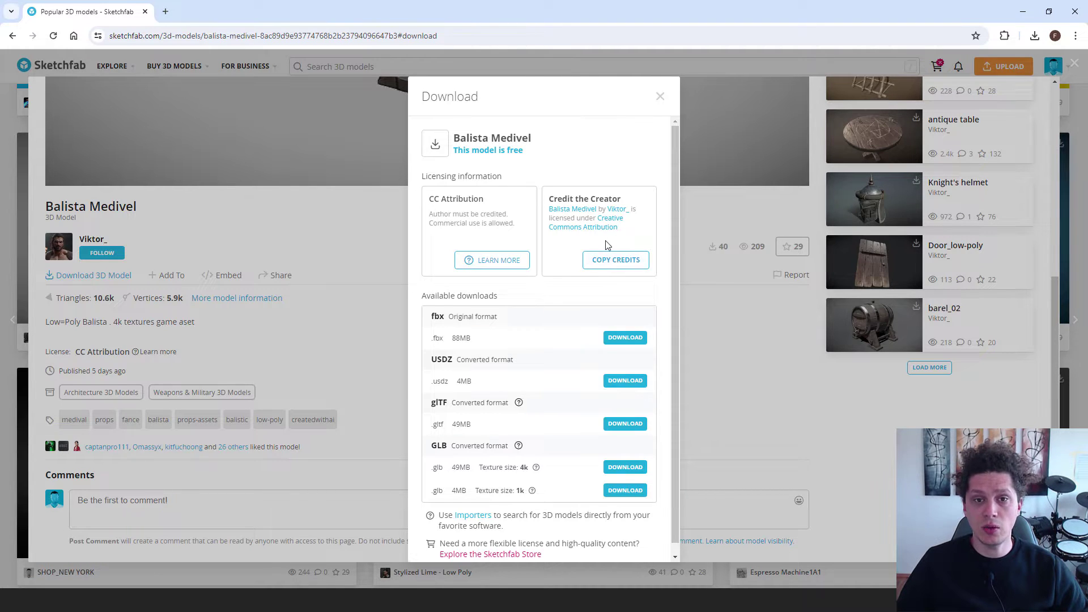
pyautogui.click(603, 258)
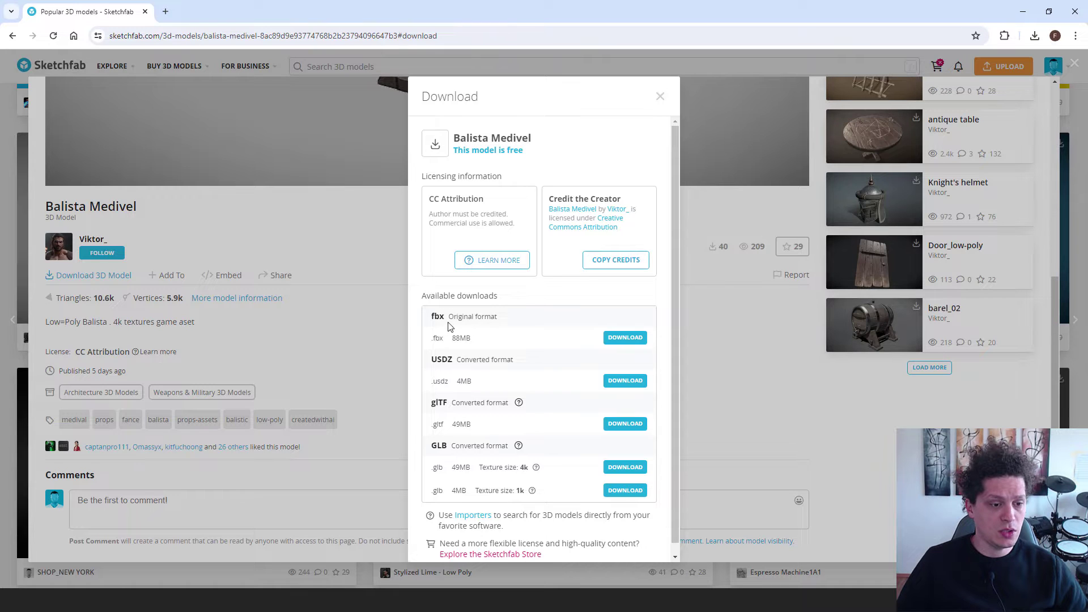
# Download the original fbx format to the desktop as balista-medivel.zip and extract its source and textures folders there
pyautogui.click(625, 339)
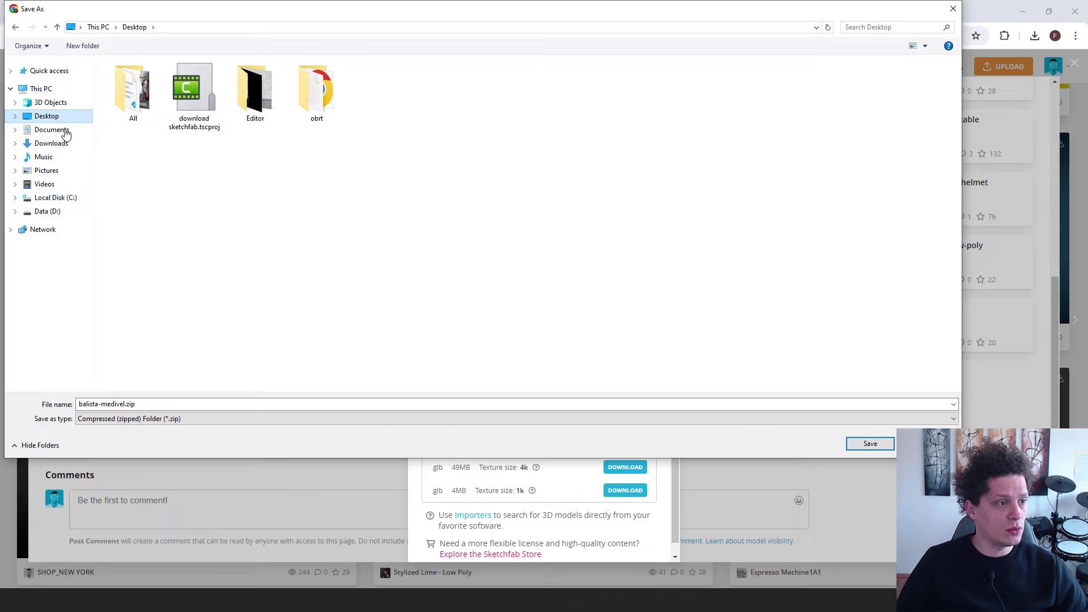
pyautogui.click(870, 444)
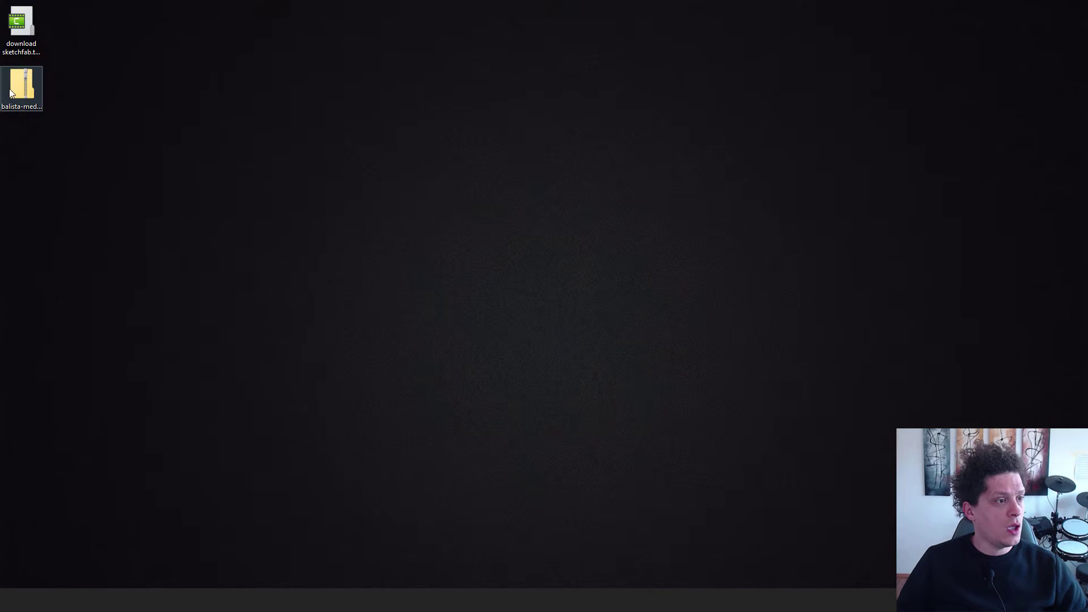
pyautogui.doubleClick(10, 93)
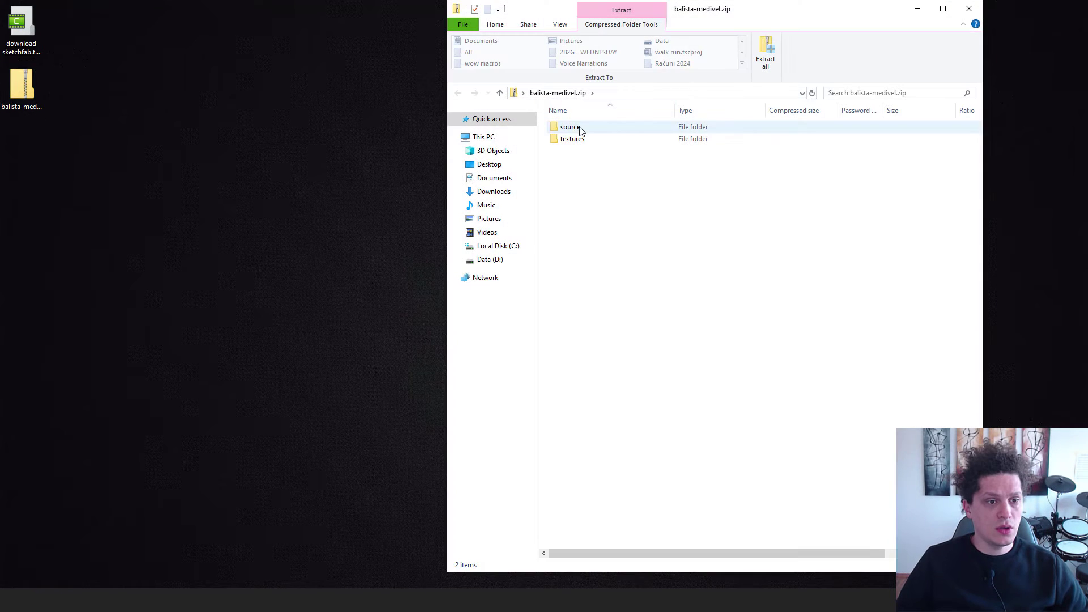
pyautogui.moveTo(578, 155); pyautogui.dragTo(181, 98)
pyautogui.click(968, 9)
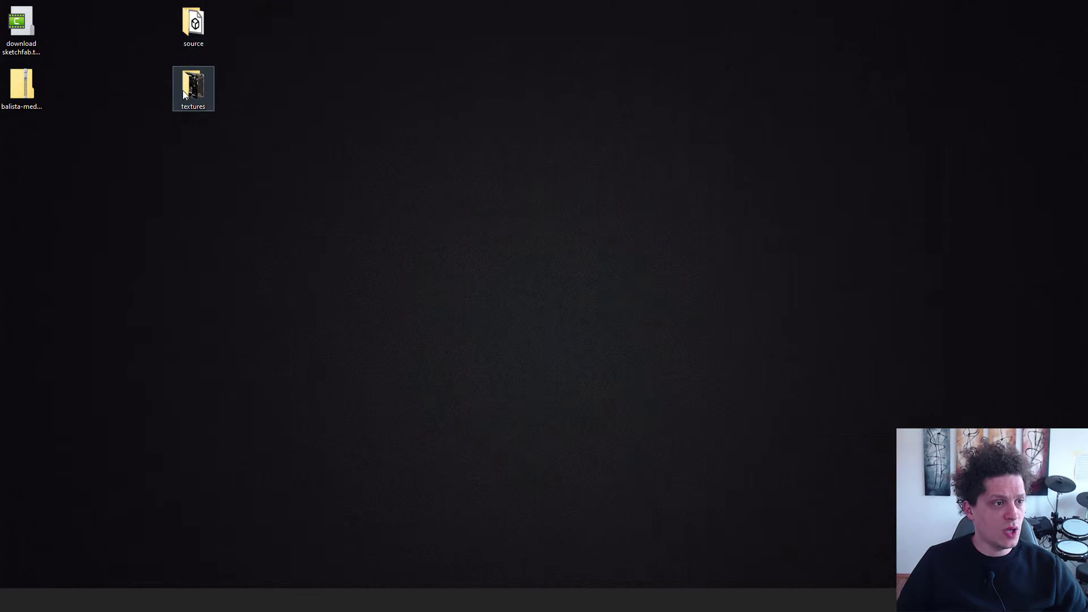
# Arrange the textures and source folders side by side on the desktop, apart from the zip archive
pyautogui.moveTo(245, 44); pyautogui.dragTo(219, 29)
pyautogui.click(277, 34)
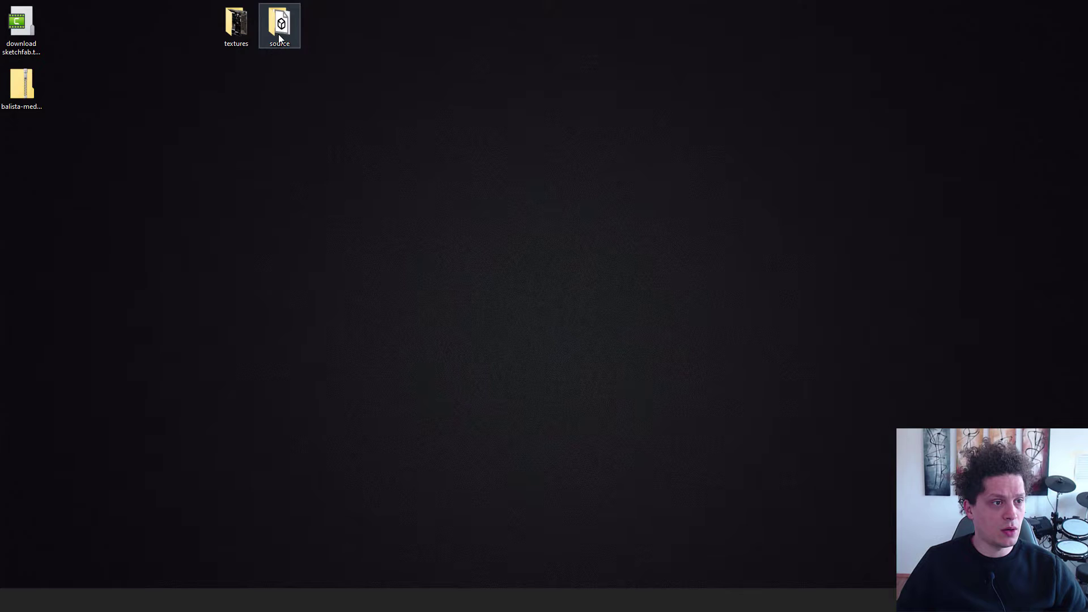
pyautogui.click(227, 27)
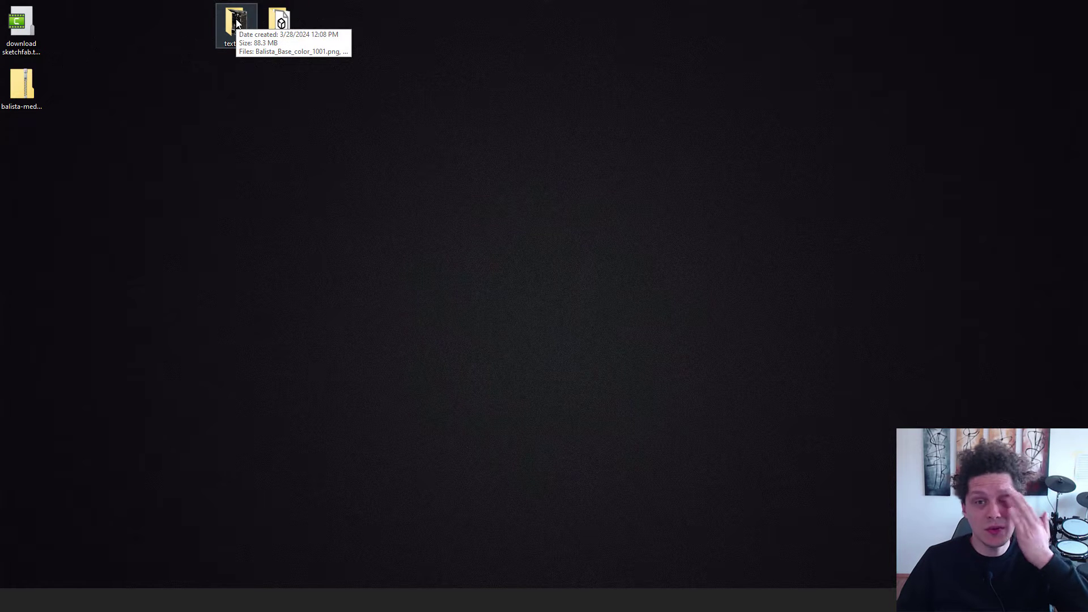
# Import Balista_.fbx from the source folder into the Unreal project's Content folder with Build Nanite and Generate Missing Collision enabled
pyautogui.doubleClick(276, 30)
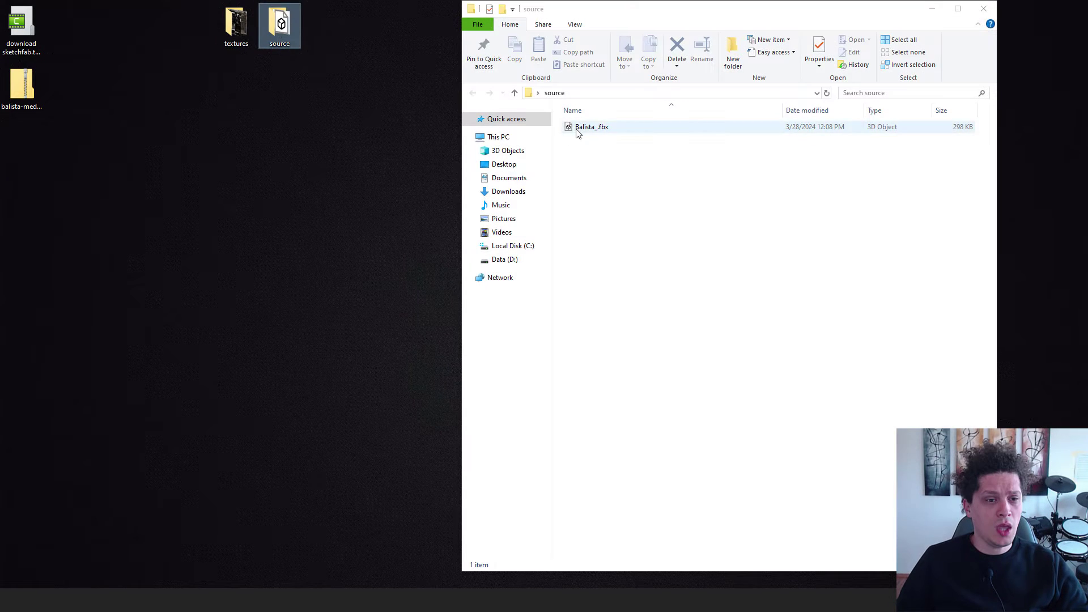
pyautogui.moveTo(578, 132); pyautogui.dragTo(201, 474)
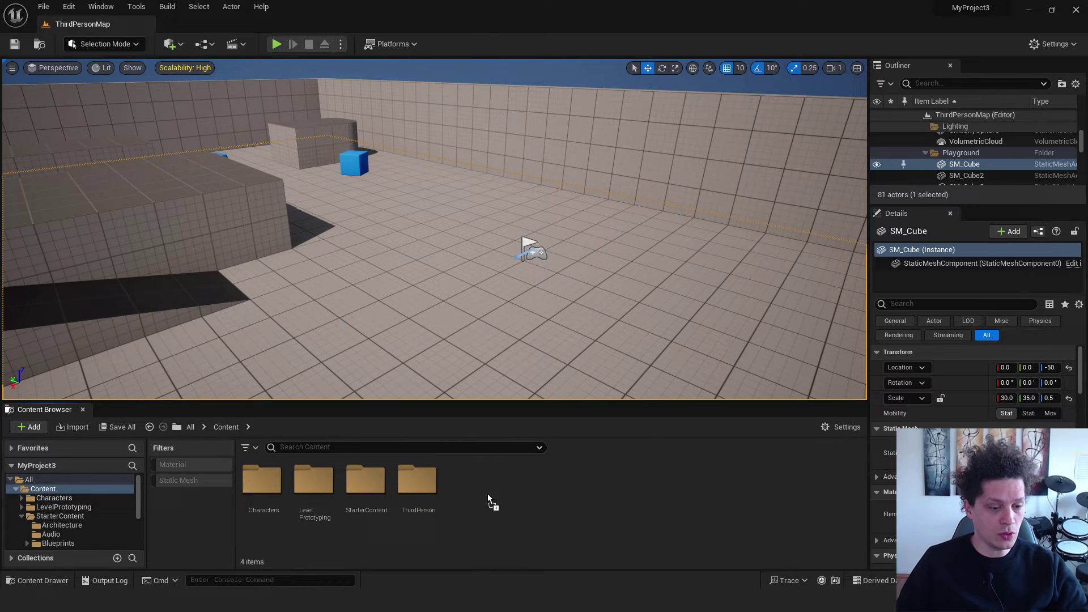
pyautogui.moveTo(487, 495); pyautogui.dragTo(488, 494)
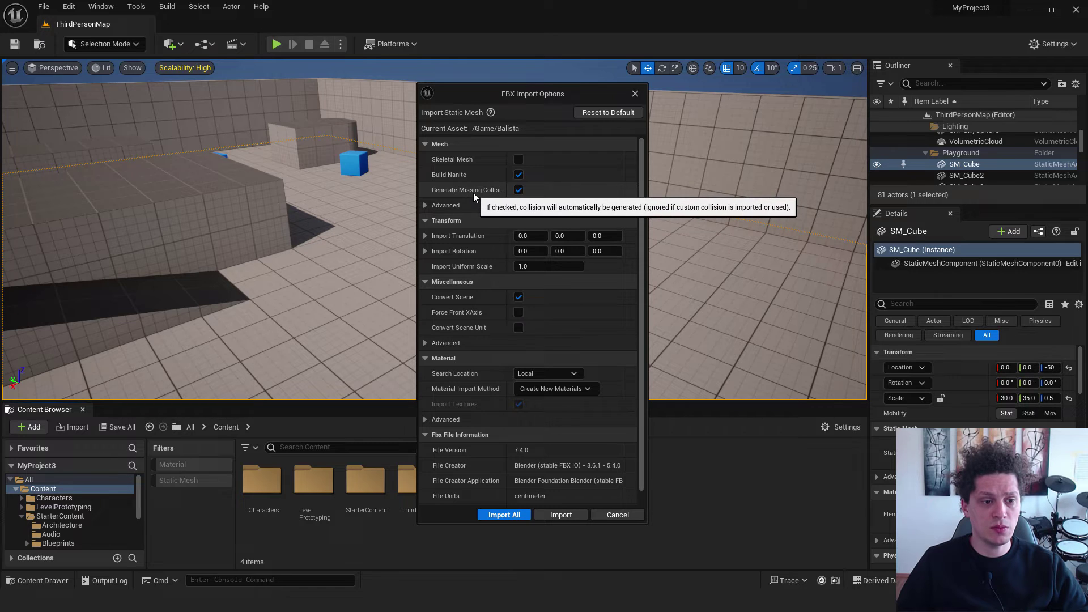
pyautogui.click(519, 191)
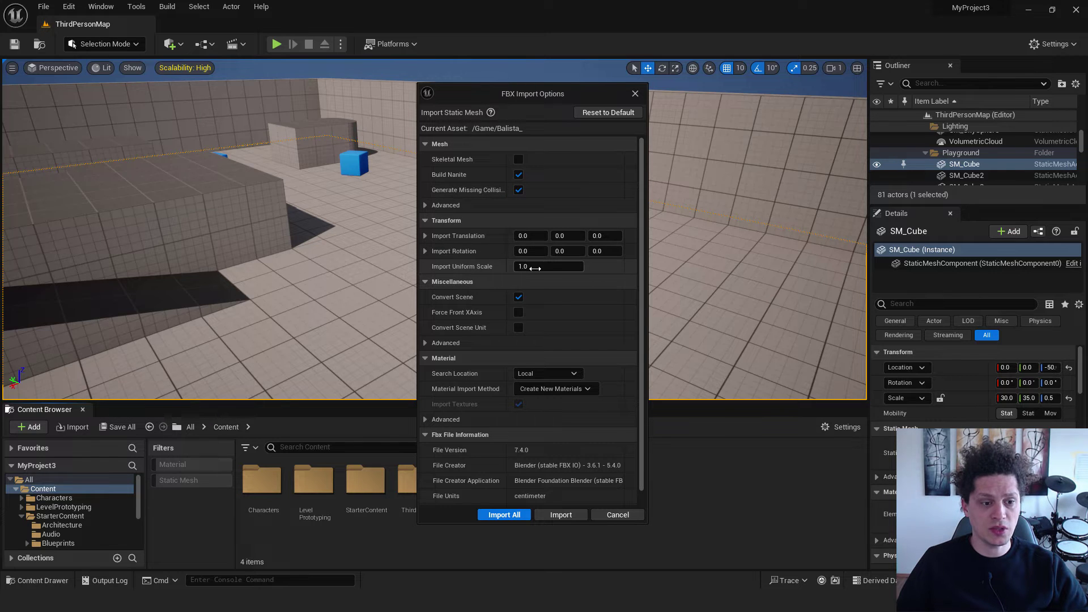
pyautogui.click(503, 515)
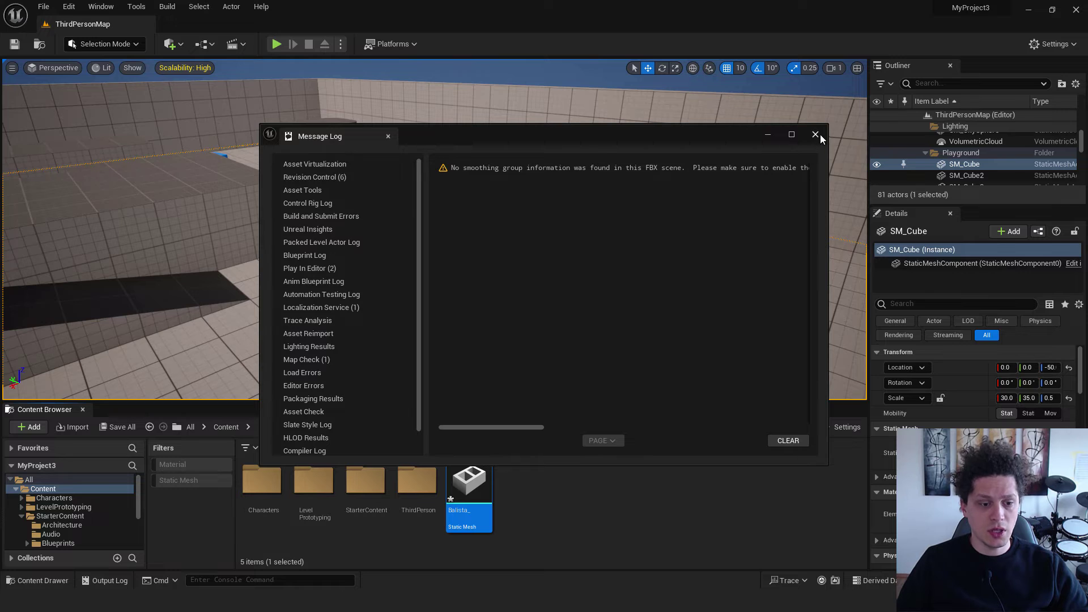
pyautogui.click(816, 134)
# Place the Balista_ mesh on the level floor and scale it up uniformly
pyautogui.moveTo(459, 484)
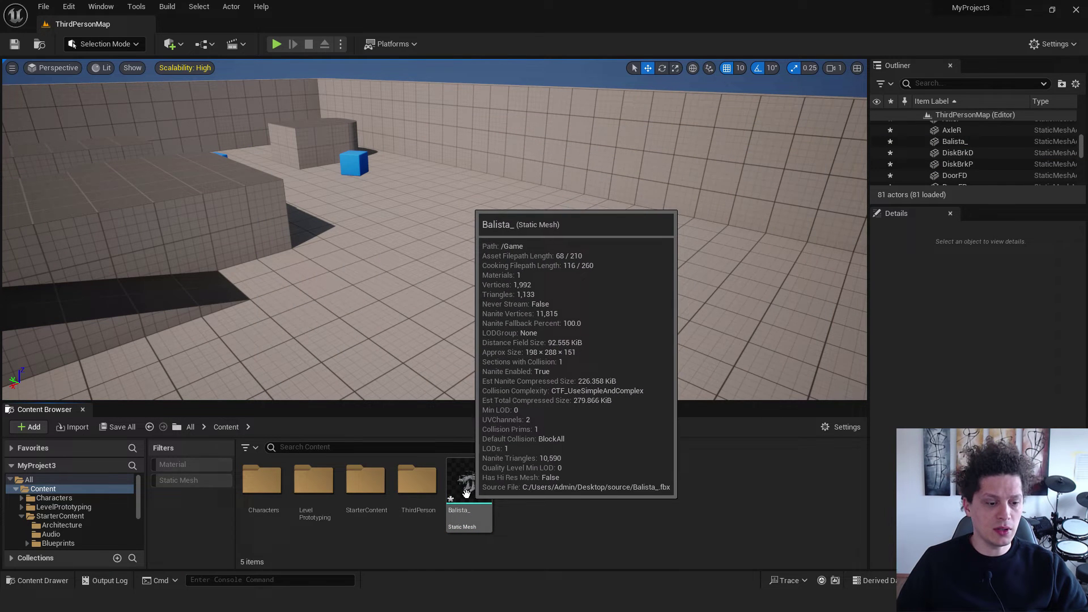
pyautogui.moveTo(460, 485); pyautogui.dragTo(444, 289)
pyautogui.moveTo(460, 284)
pyautogui.mouseDown(button='right')
pyautogui.moveTo(460, 275)
pyautogui.moveTo(458, 287)
pyautogui.mouseUp(button='right')
pyautogui.press('a')
pyautogui.press('r')
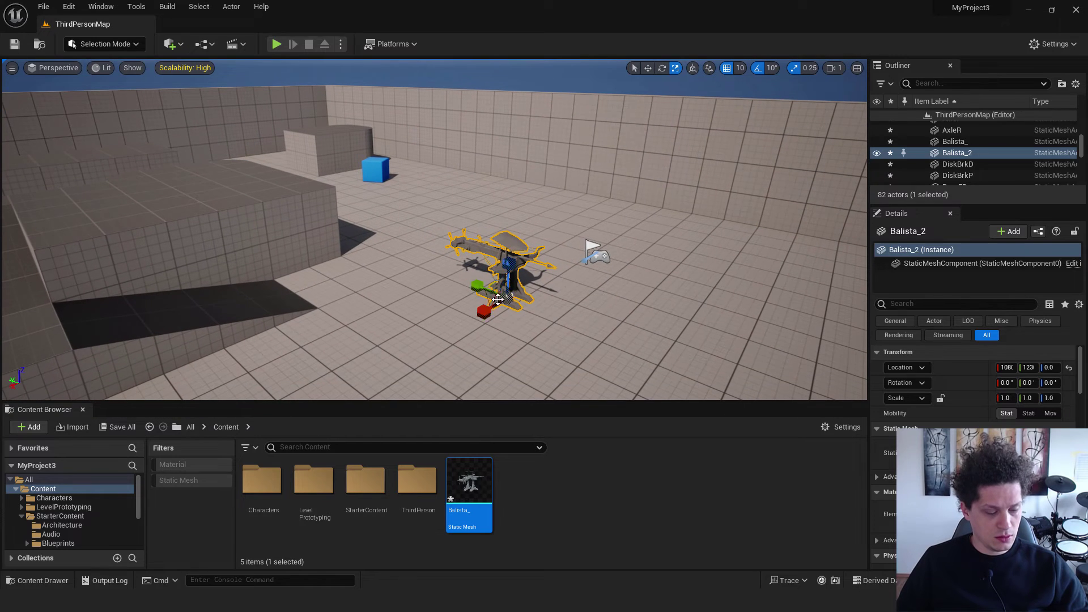
pyautogui.moveTo(505, 298); pyautogui.dragTo(510, 286)
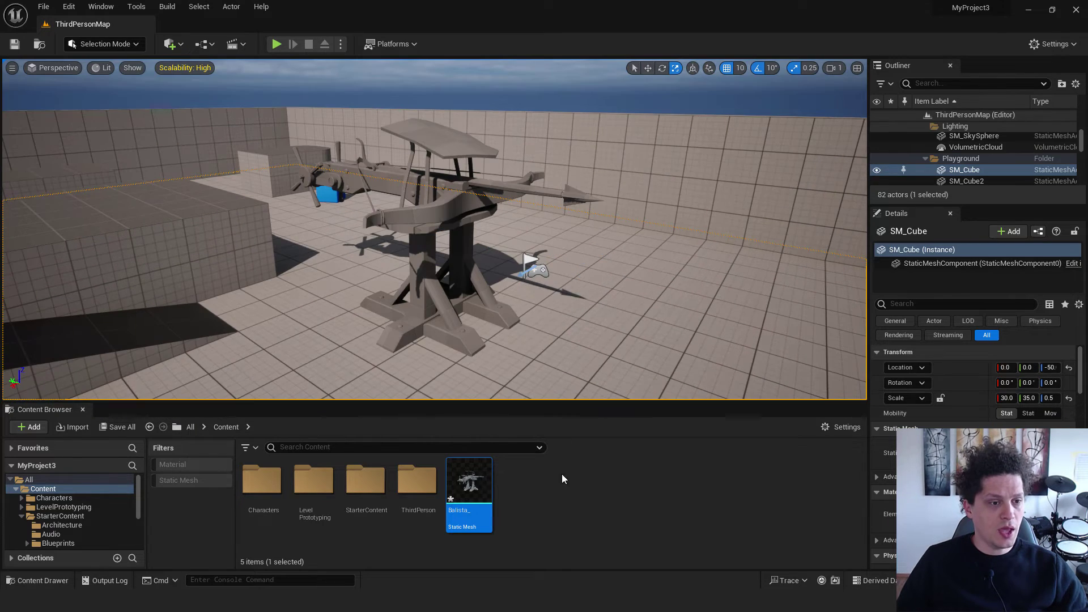
# Adjust the directional light's angle to change how the ballista is lit and shadowed
pyautogui.click(562, 474)
pyautogui.moveTo(533, 317); pyautogui.dragTo(609, 267, button='right')
pyautogui.press('a')
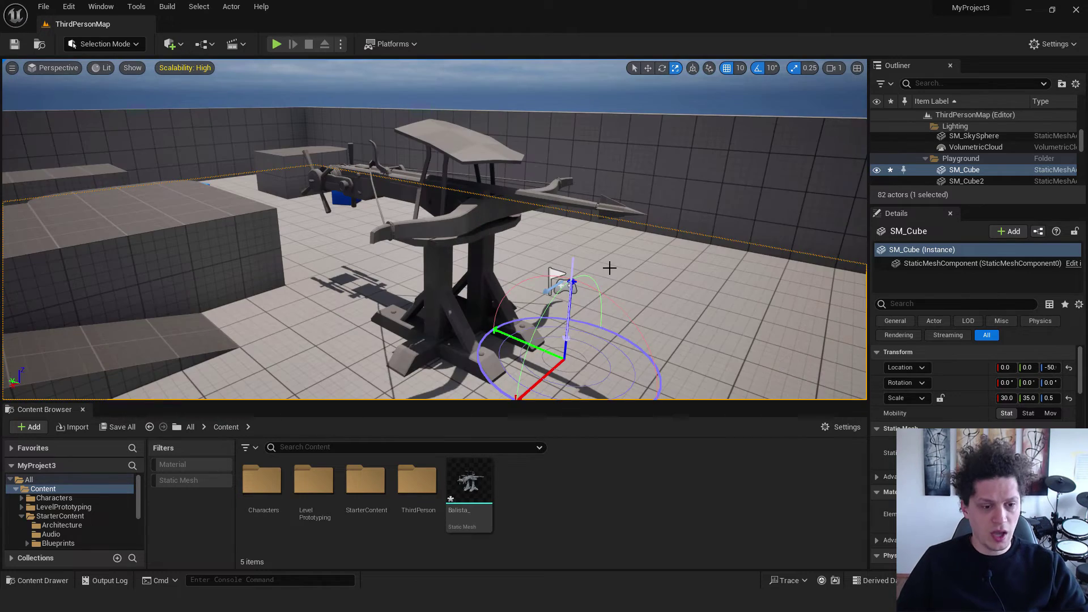
pyautogui.hotkey('ctrl', 'l')
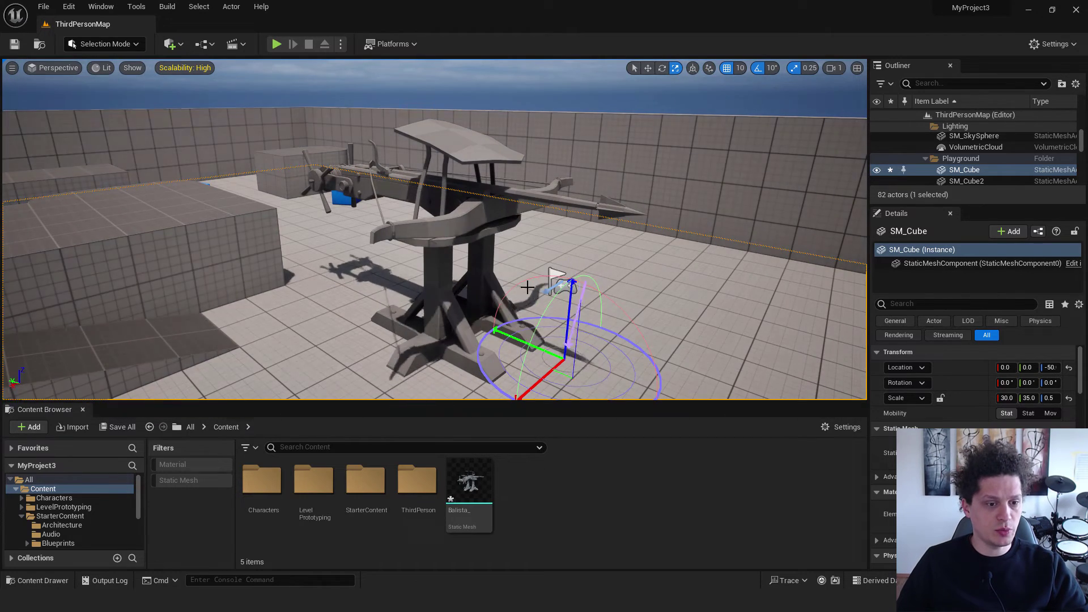
pyautogui.hotkey('ctrl', 'l')
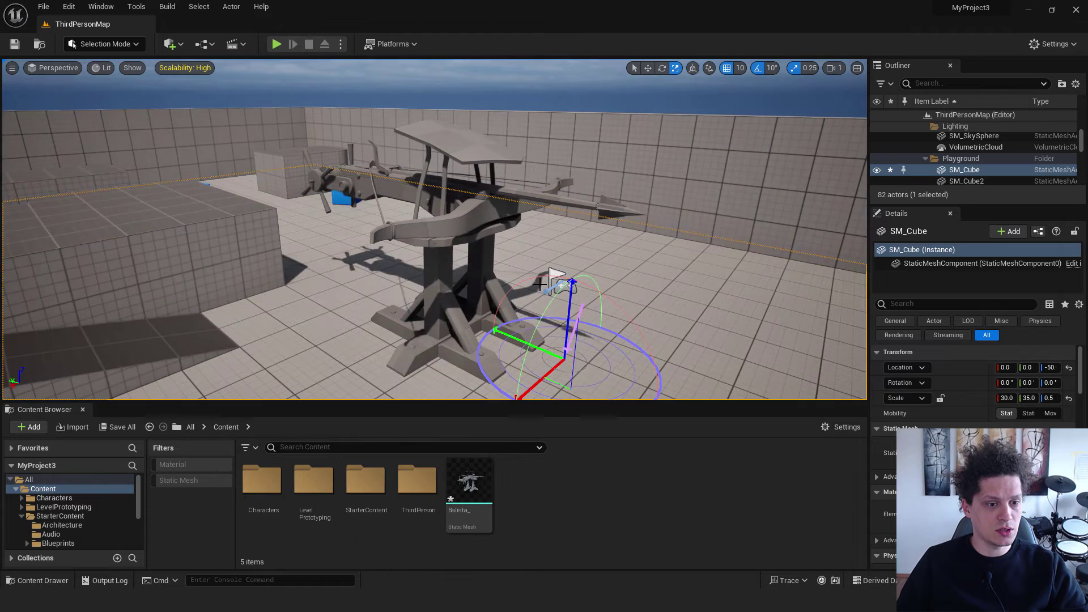
pyautogui.hotkey('ctrl', 'l')
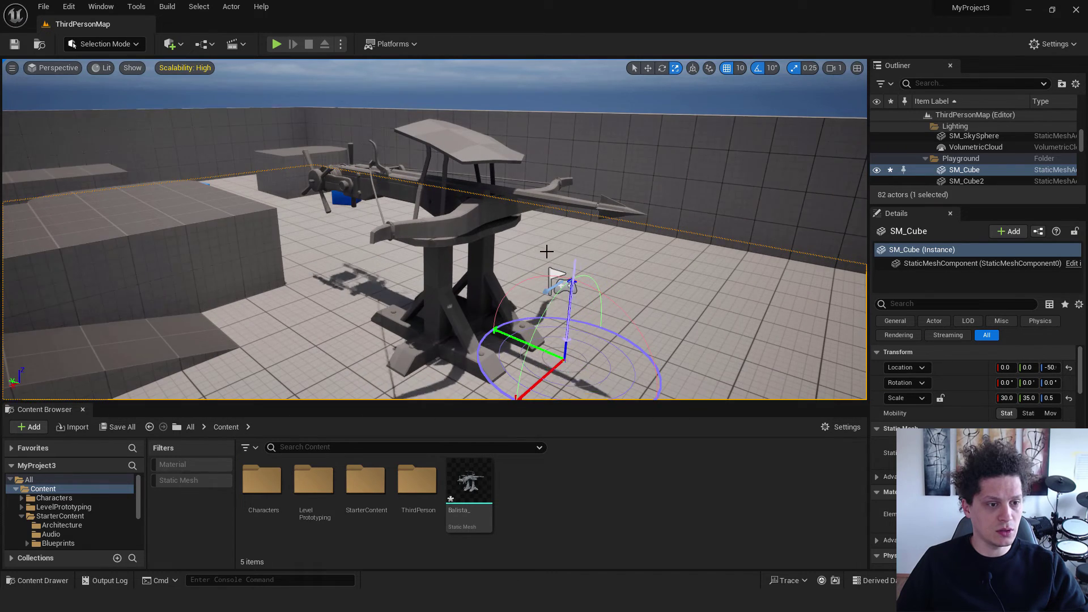
pyautogui.hotkey('ctrl', 'l')
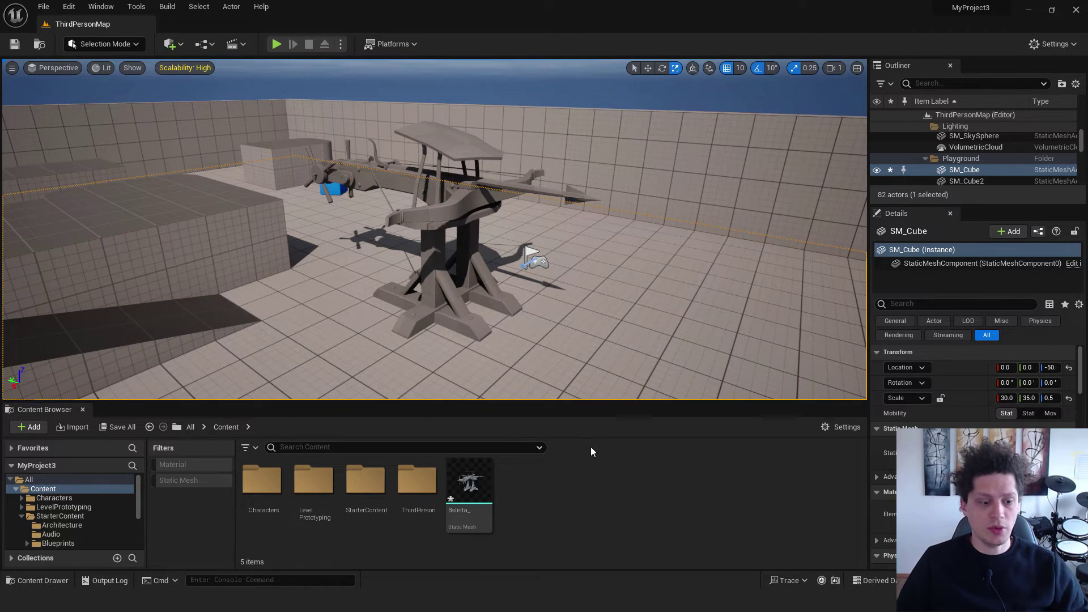
# Import the desktop textures folder with its five Balista PNG maps into the Unreal project's Content folder
pyautogui.press('super+d')
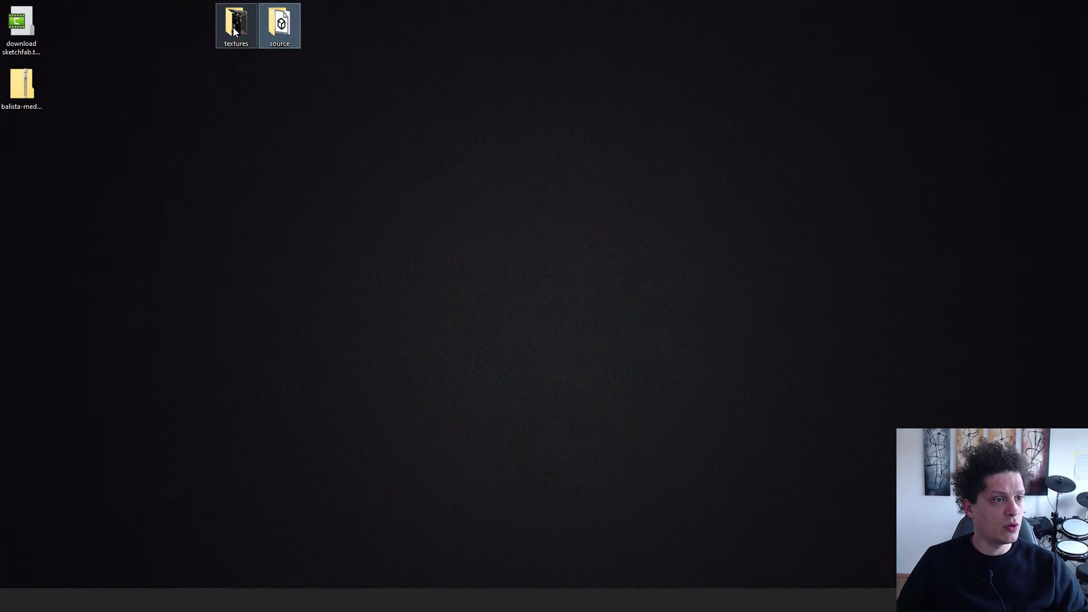
pyautogui.doubleClick(234, 28)
pyautogui.moveTo(901, 197); pyautogui.dragTo(616, 134)
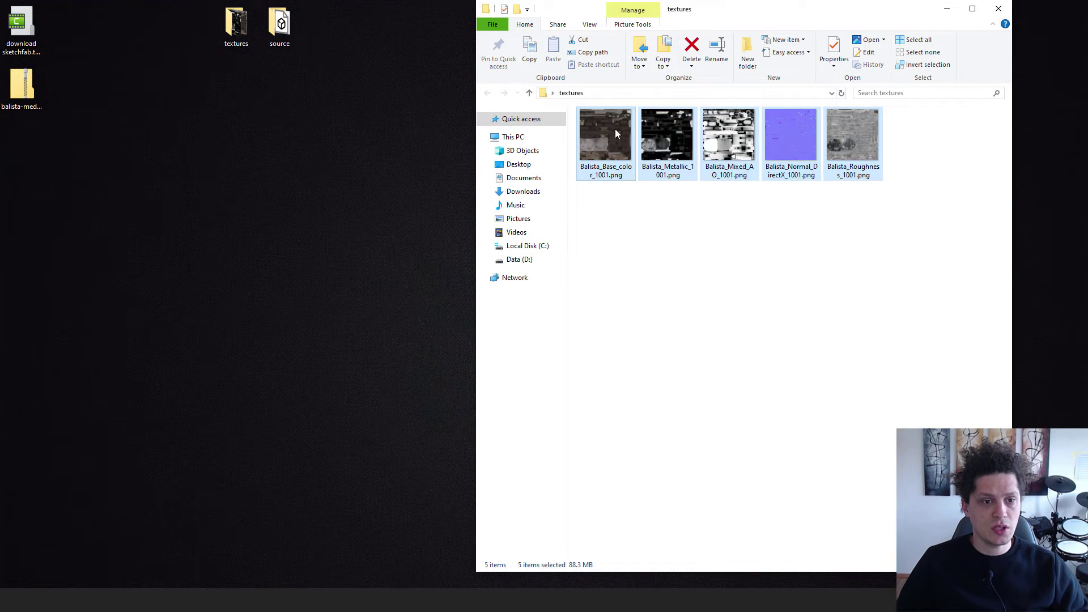
pyautogui.click(328, 108)
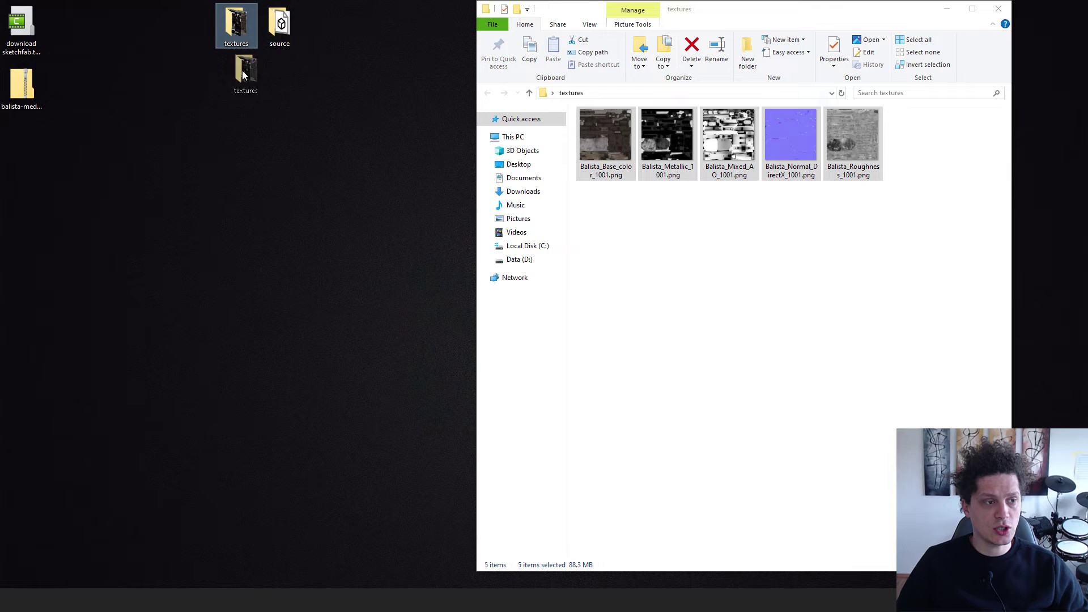
pyautogui.moveTo(242, 71); pyautogui.dragTo(630, 494)
pyautogui.hotkey('alt', 'Tab')
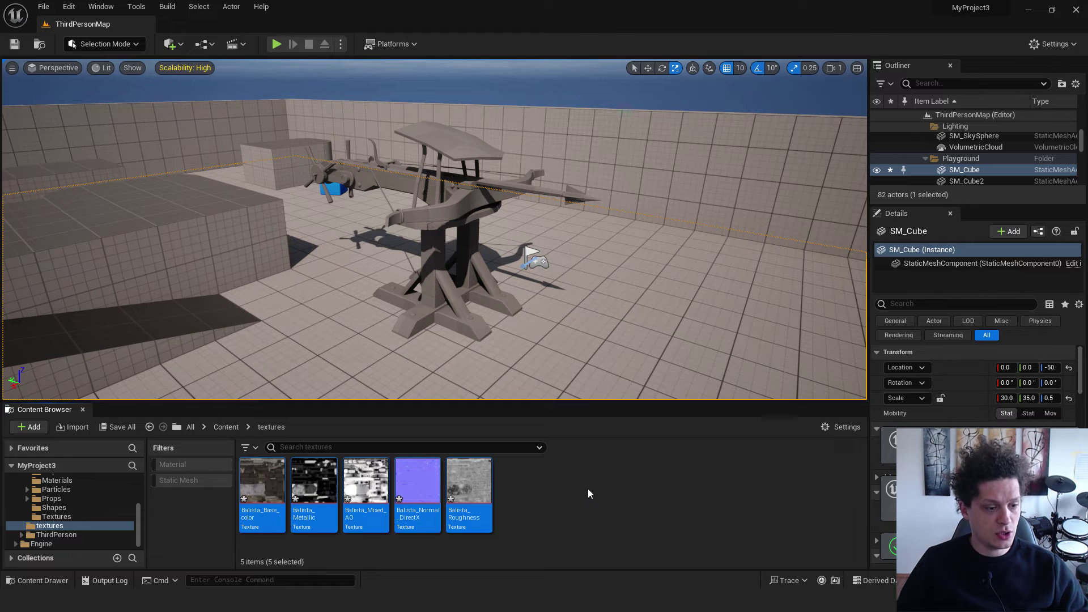
pyautogui.click(587, 495)
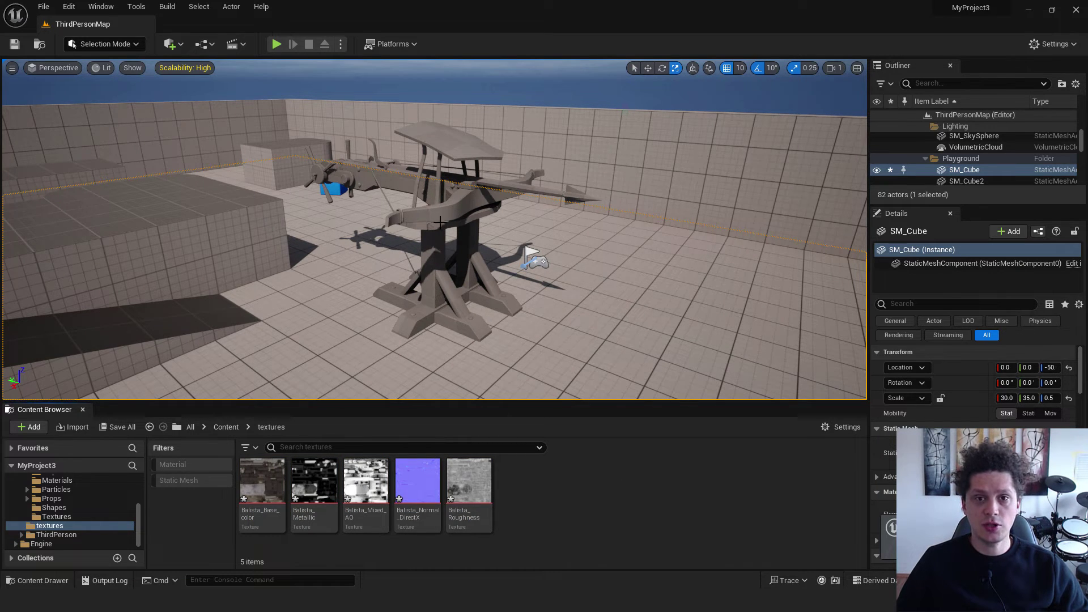
# Create a material named balista in the textures folder and open its editor docked beside the ThirdPersonMap level
pyautogui.rightClick(536, 489)
pyautogui.click(578, 209)
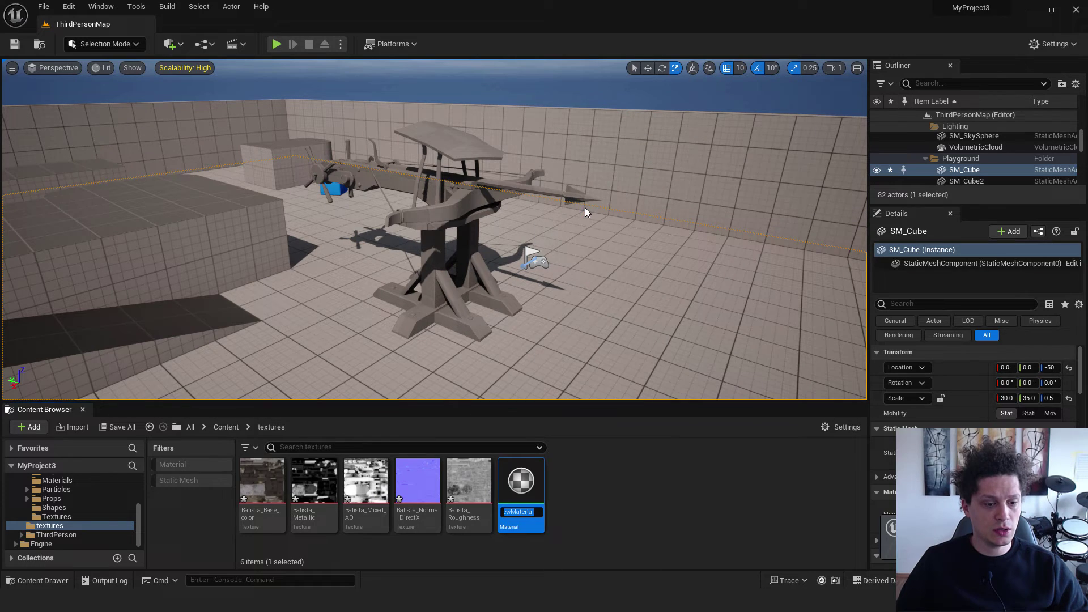
pyautogui.write('balista')
pyautogui.press('Return')
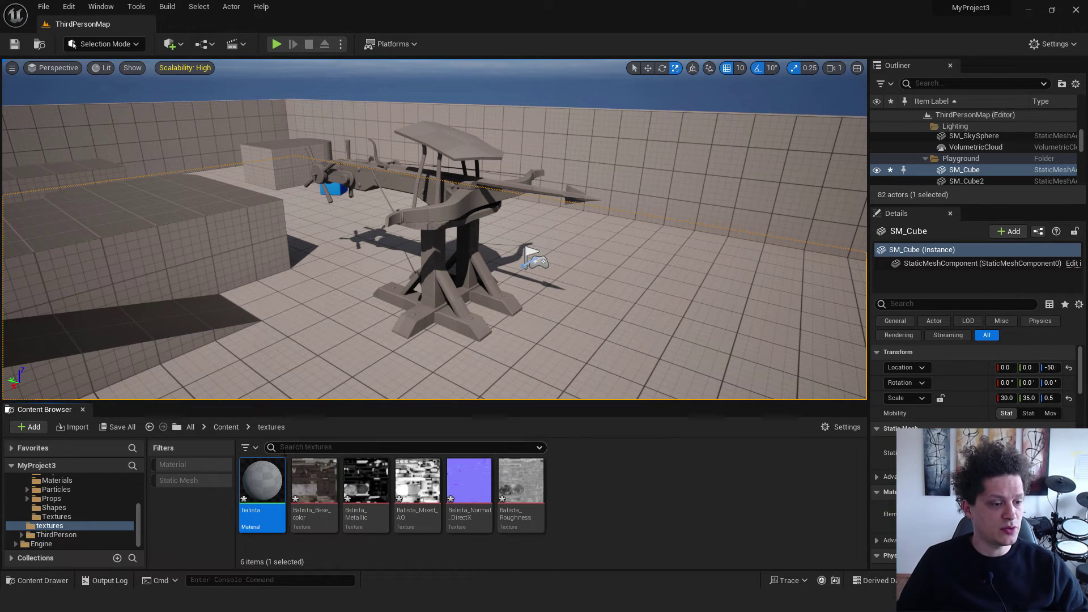
pyautogui.doubleClick(261, 483)
pyautogui.moveTo(157, 68); pyautogui.dragTo(176, 27)
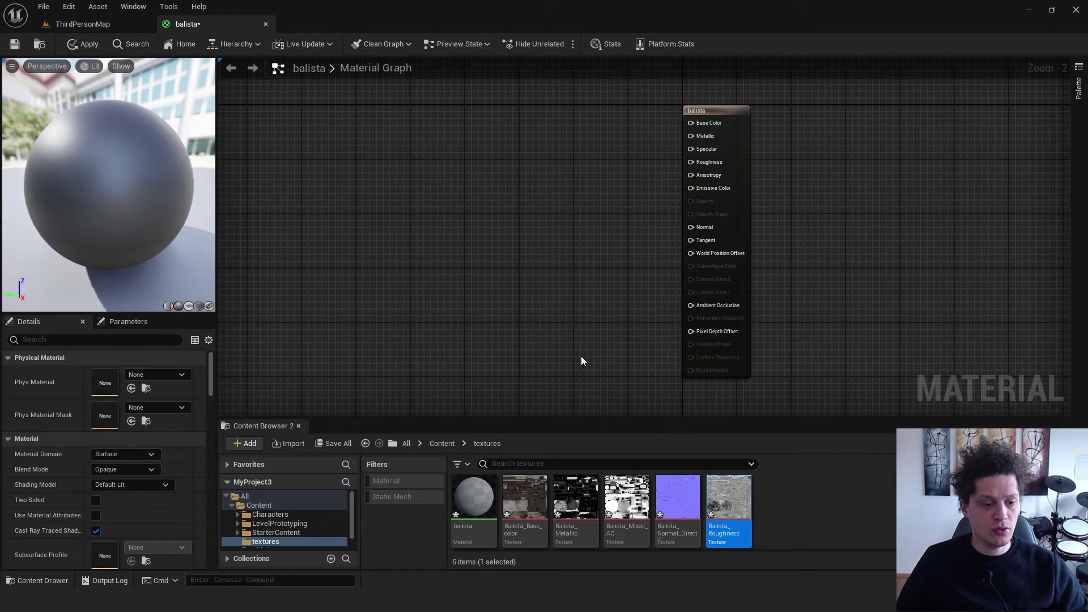
# Add the Balista_Base_color and Balista_Metallic textures to the material graph and connect their RGB outputs to Base Color and Metallic
pyautogui.moveTo(525, 497); pyautogui.dragTo(397, 129)
pyautogui.moveTo(476, 146); pyautogui.dragTo(690, 123)
pyautogui.moveTo(449, 131); pyautogui.dragTo(444, 109)
pyautogui.moveTo(576, 498); pyautogui.dragTo(396, 238)
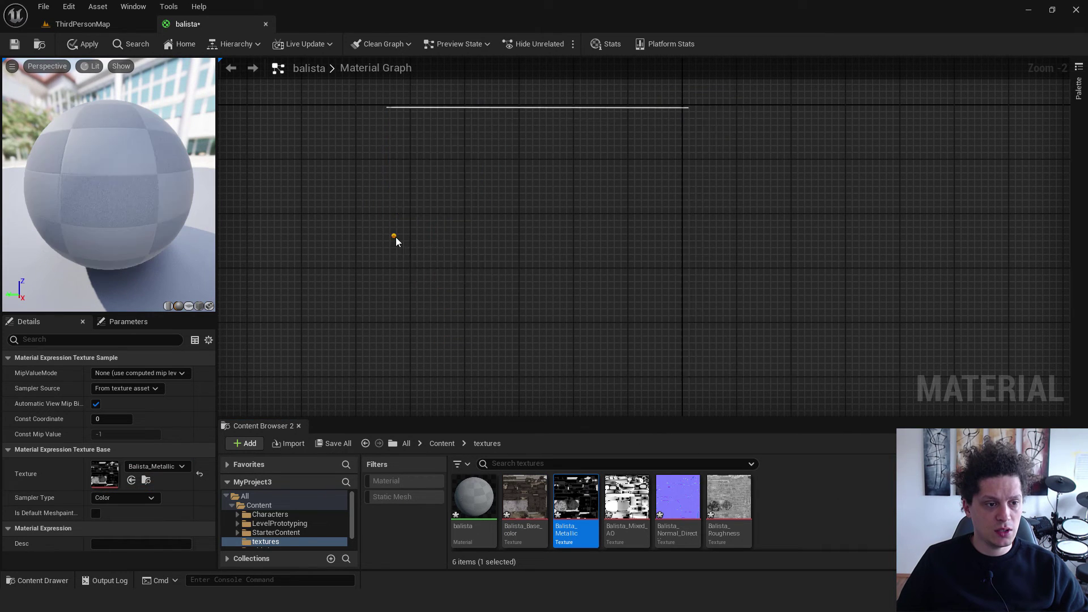
pyautogui.moveTo(477, 259); pyautogui.dragTo(700, 136)
# Add the Balista_Mixed_AO and Balista_Normal_DirectX textures and connect their RGB outputs to Ambient Occlusion and Normal
pyautogui.moveTo(627, 497); pyautogui.dragTo(397, 287)
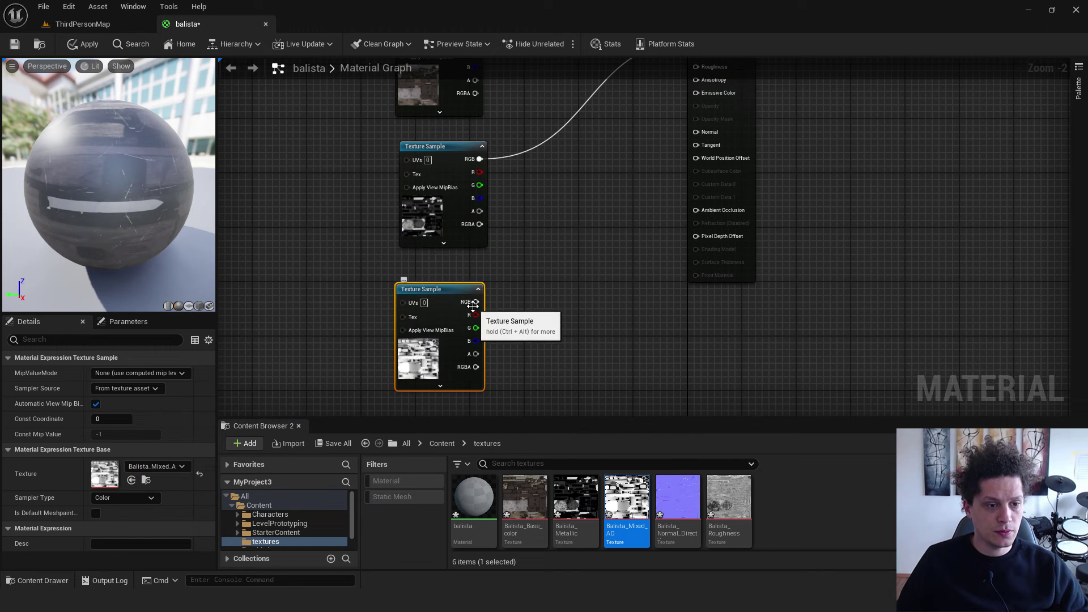
pyautogui.moveTo(476, 301); pyautogui.dragTo(702, 210)
pyautogui.moveTo(701, 210); pyautogui.dragTo(740, 105, button='right')
pyautogui.moveTo(678, 498); pyautogui.dragTo(591, 233)
pyautogui.moveTo(592, 233); pyautogui.dragTo(580, 382, button='right')
pyautogui.moveTo(646, 393); pyautogui.dragTo(727, 172)
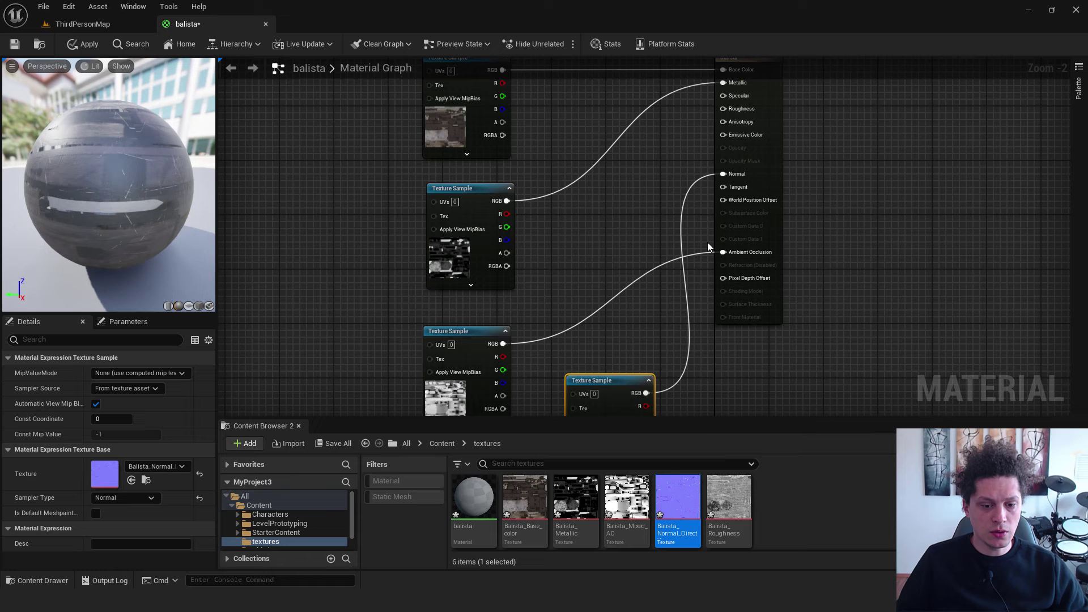
# Add the Balista_Roughness texture to the material graph and connect its RGB output to Roughness
pyautogui.moveTo(728, 482); pyautogui.dragTo(314, 170)
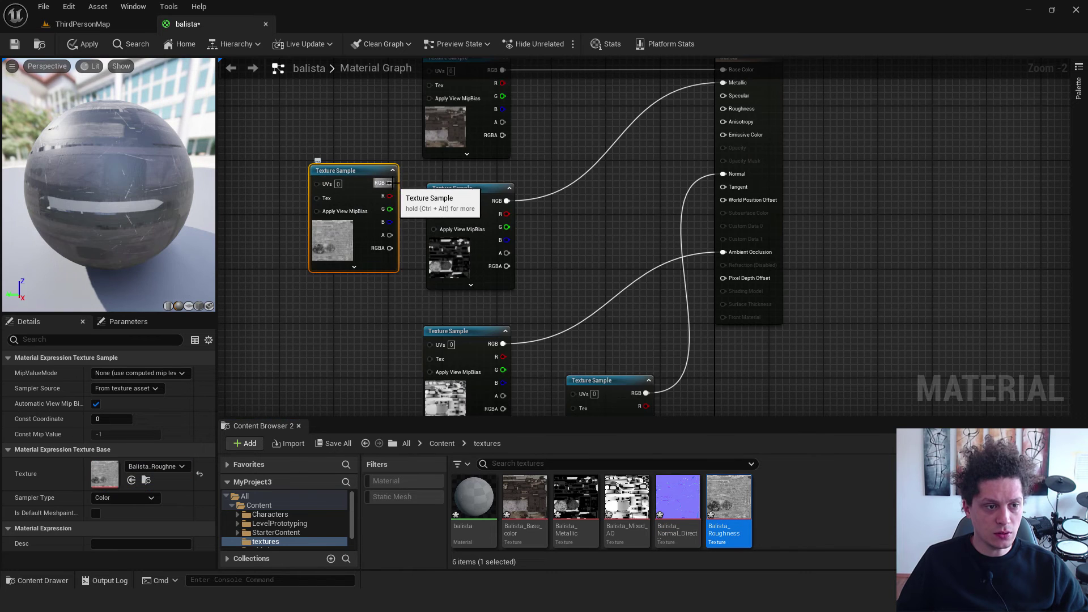
pyautogui.moveTo(389, 183); pyautogui.dragTo(723, 110)
pyautogui.moveTo(446, 212); pyautogui.dragTo(429, 201)
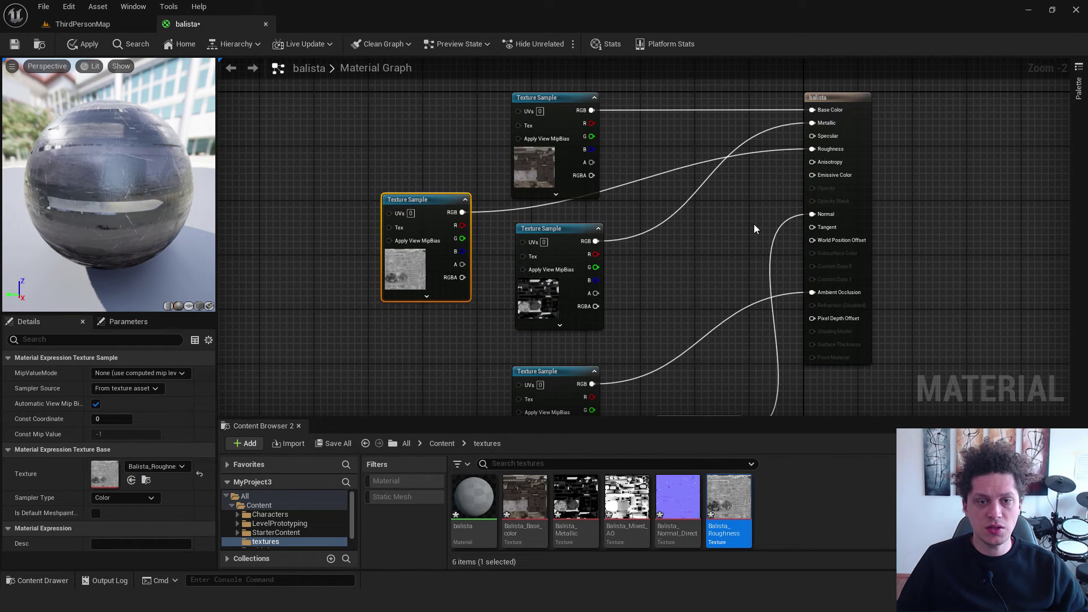
# Apply the material graph changes and assign the balista material to the ballista mesh in the ThirdPersonMap level
pyautogui.click(82, 44)
pyautogui.click(81, 24)
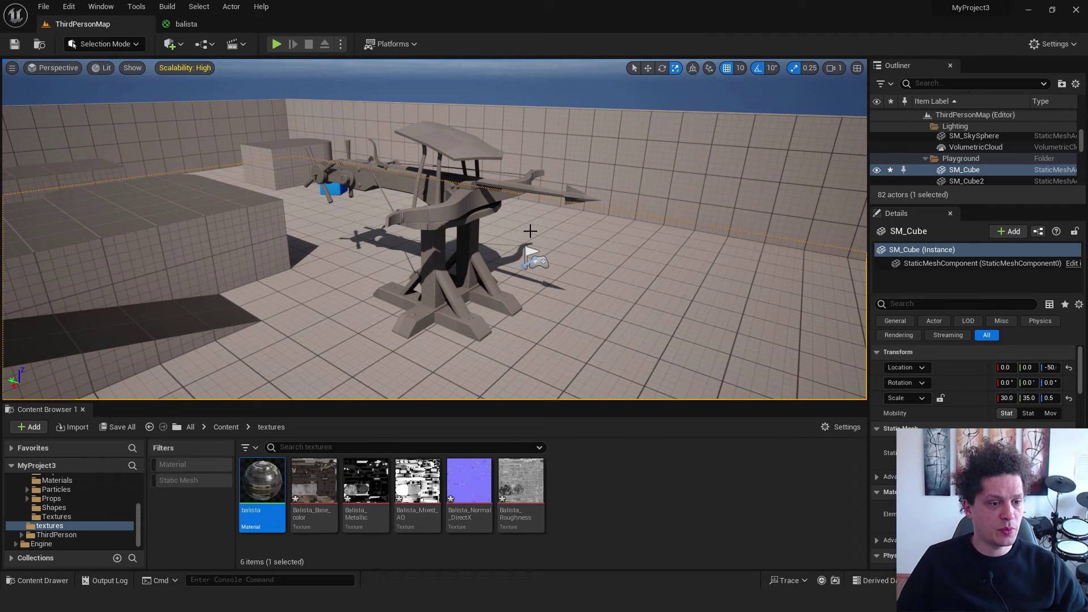
pyautogui.moveTo(261, 482); pyautogui.dragTo(456, 145)
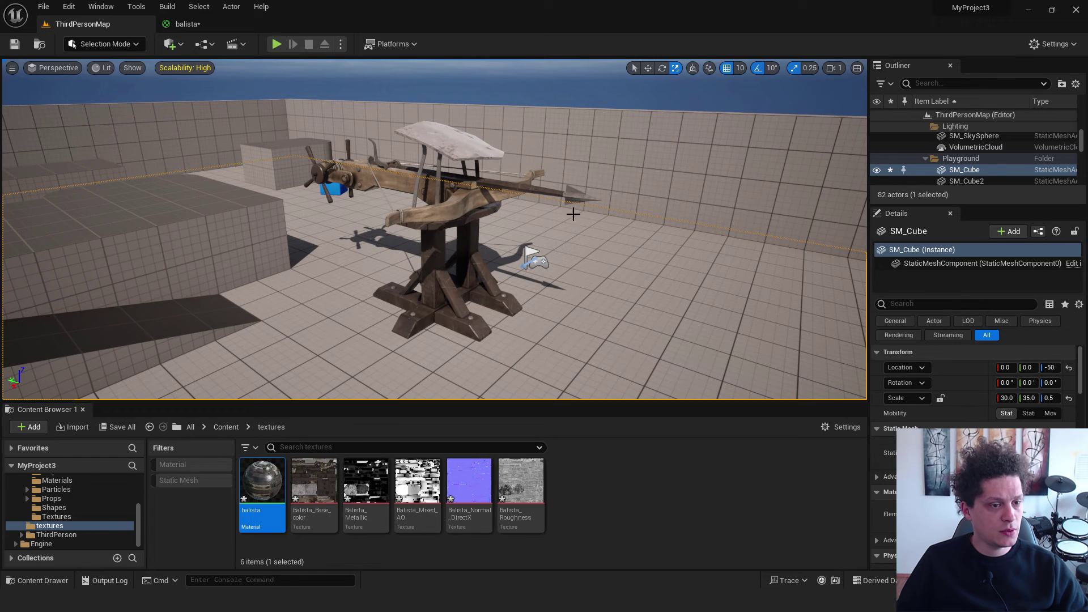
# Examine the textured ballista from several angles in a full-screen viewport with the editor icons hidden
pyautogui.click(548, 94)
pyautogui.press('w')
pyautogui.moveTo(579, 265); pyautogui.dragTo(502, 279, button='right')
pyautogui.press('d')
pyautogui.press('a')
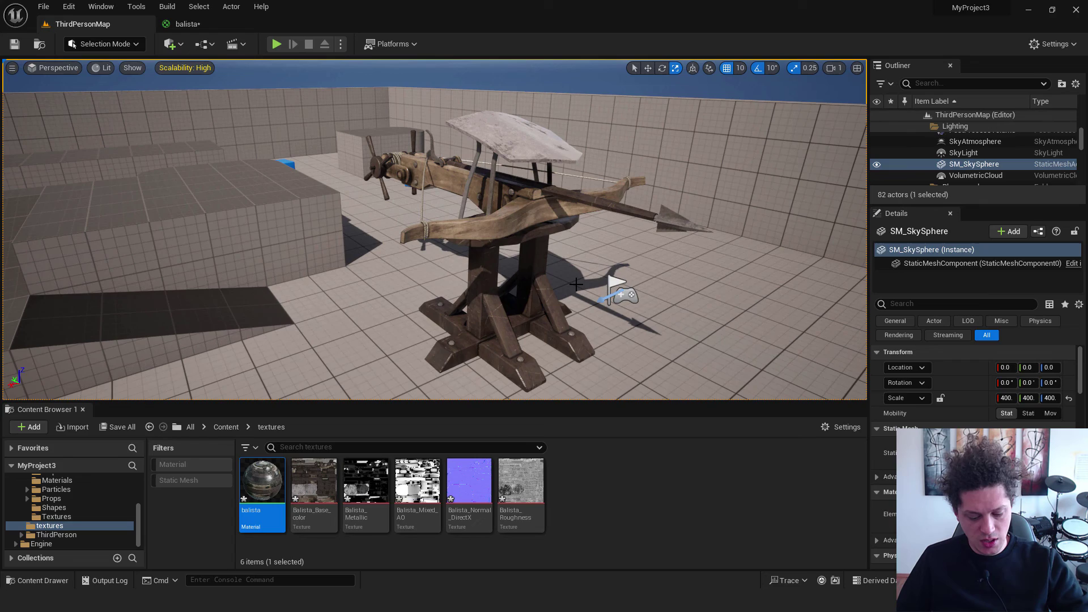
pyautogui.press('F11')
pyautogui.moveTo(571, 276); pyautogui.dragTo(680, 362, button='right')
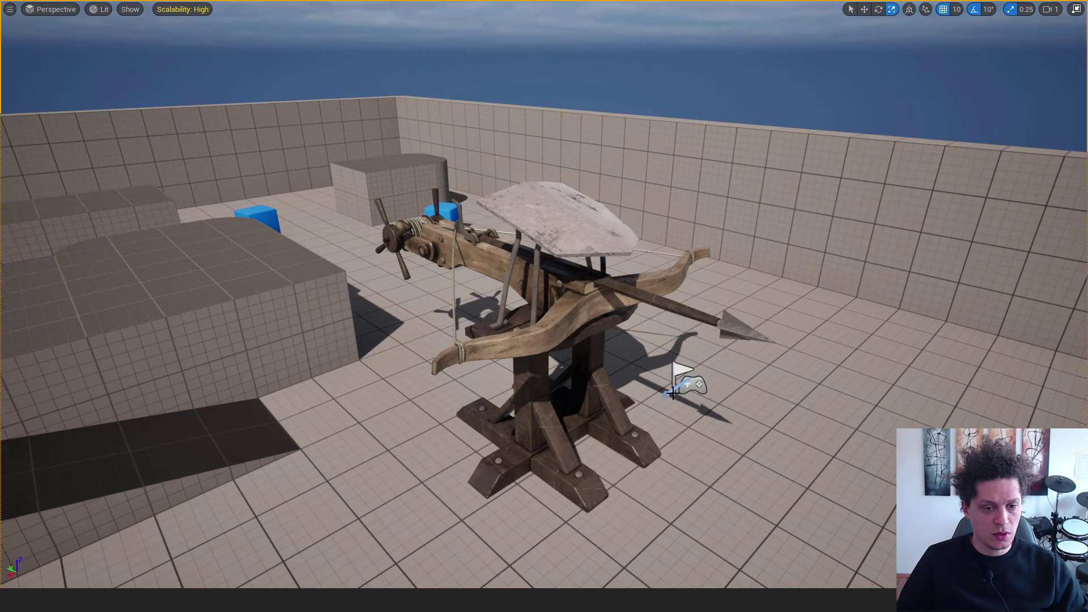
pyautogui.press('g')
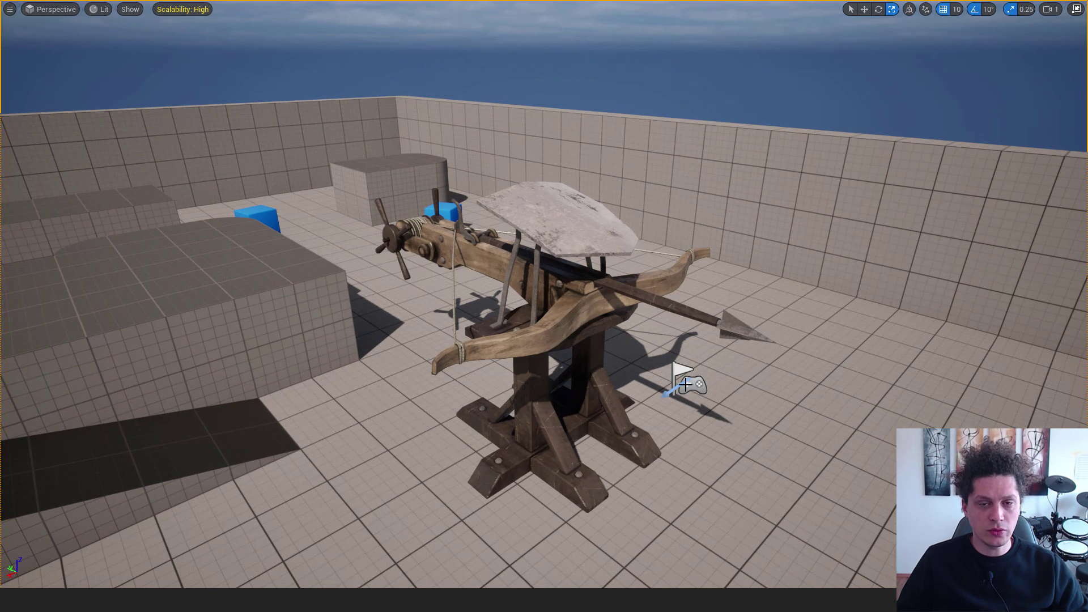
pyautogui.press('g')
pyautogui.moveTo(650, 355); pyautogui.dragTo(717, 384, button='right')
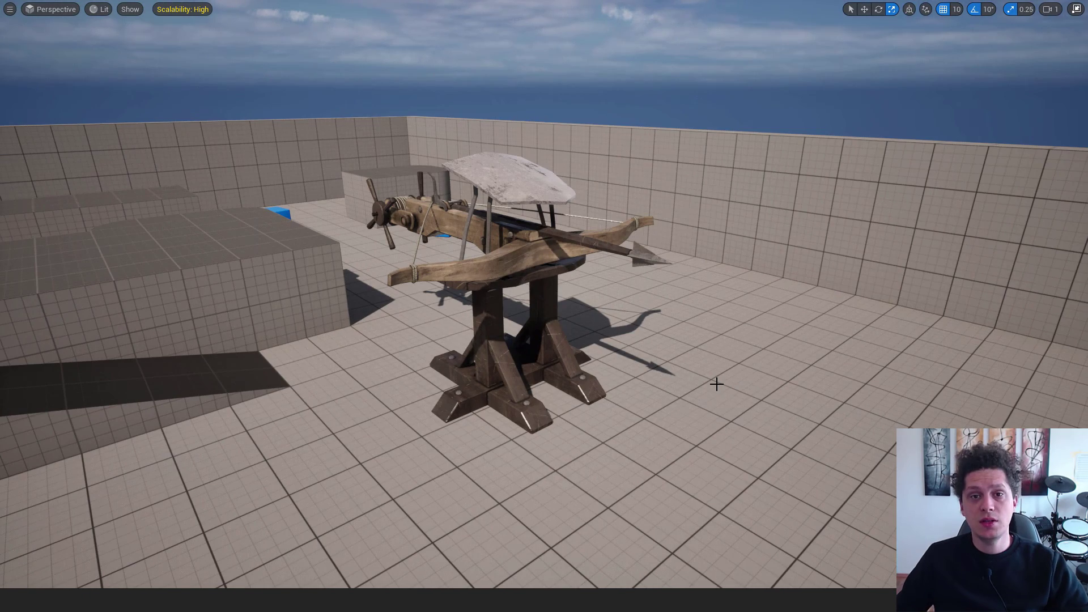